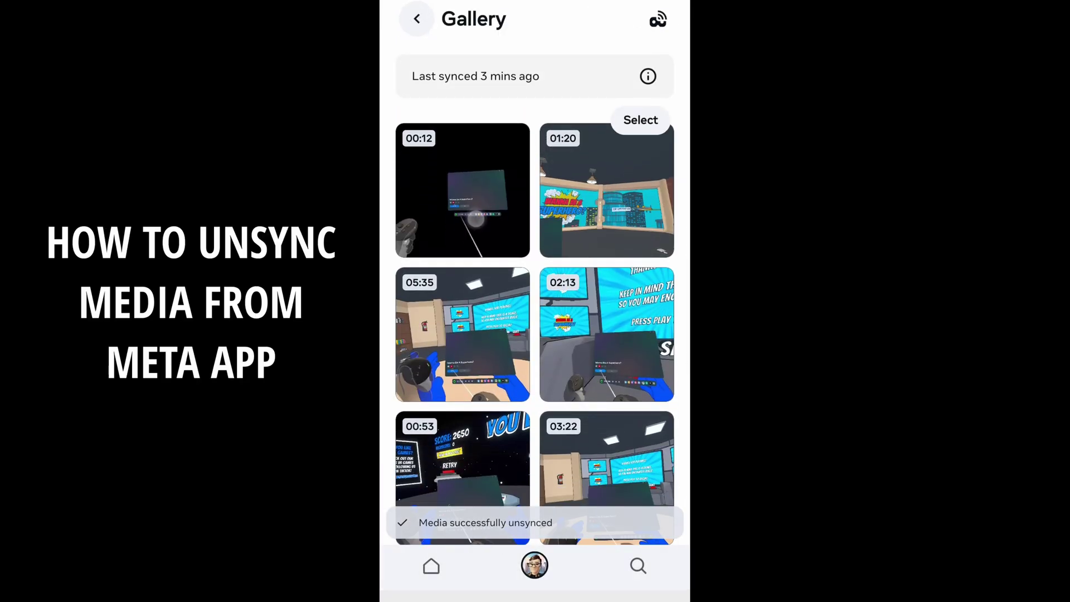
Open the media Gallery from the app's main menu.
left_click(476, 220)
left_click(612, 207)
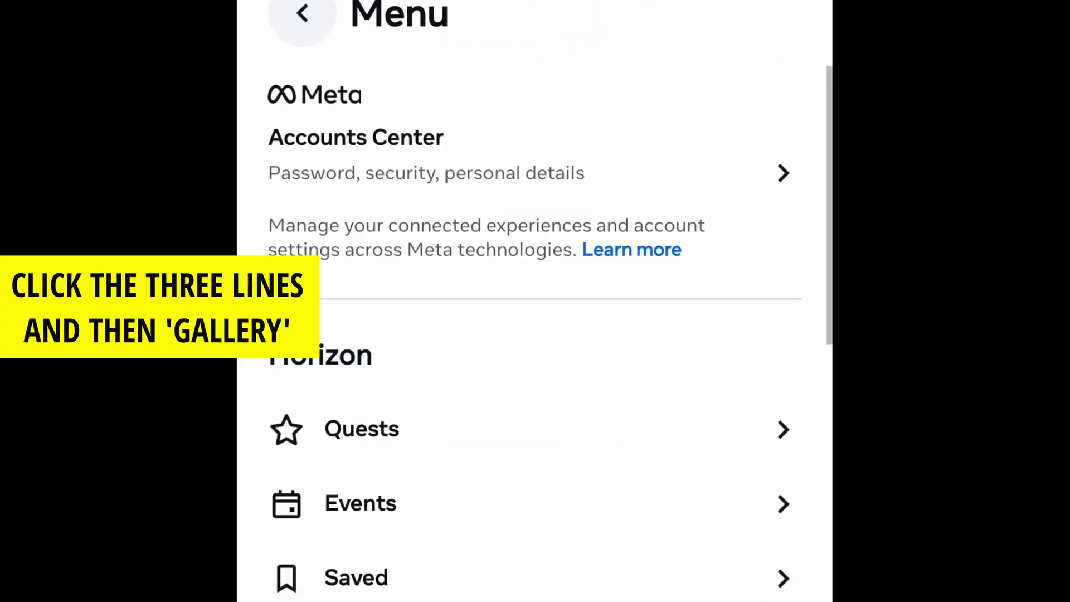
scroll(535, 301, "down", 5)
left_click(361, 330)
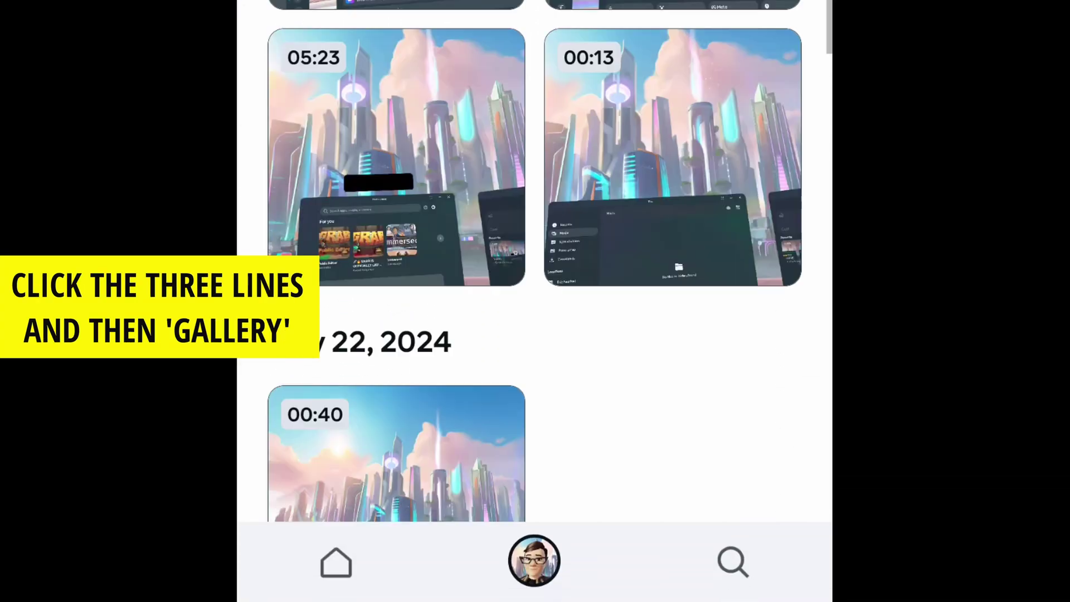
Unsync the orange 01:20 video dated May 20, 2024 from the gallery.
scroll(536, 301, "down", 5)
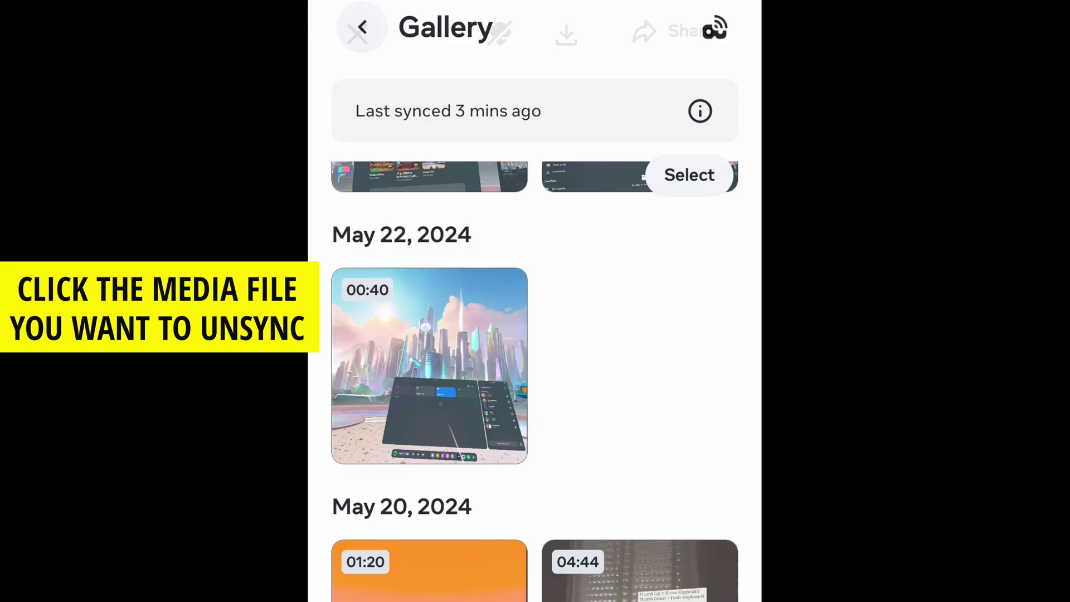
left_click(429, 358)
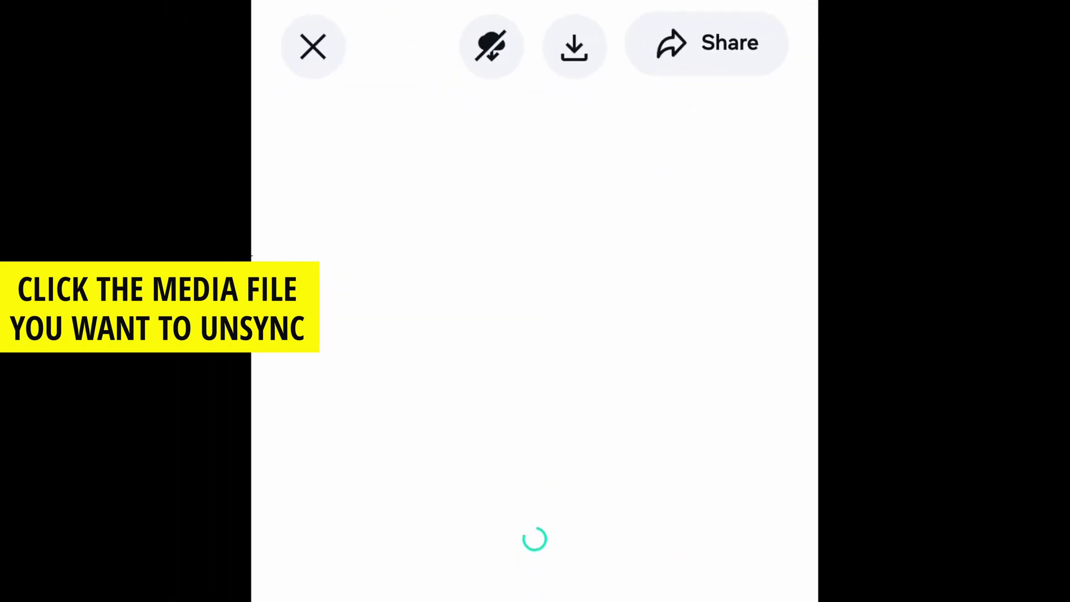
left_click(494, 30)
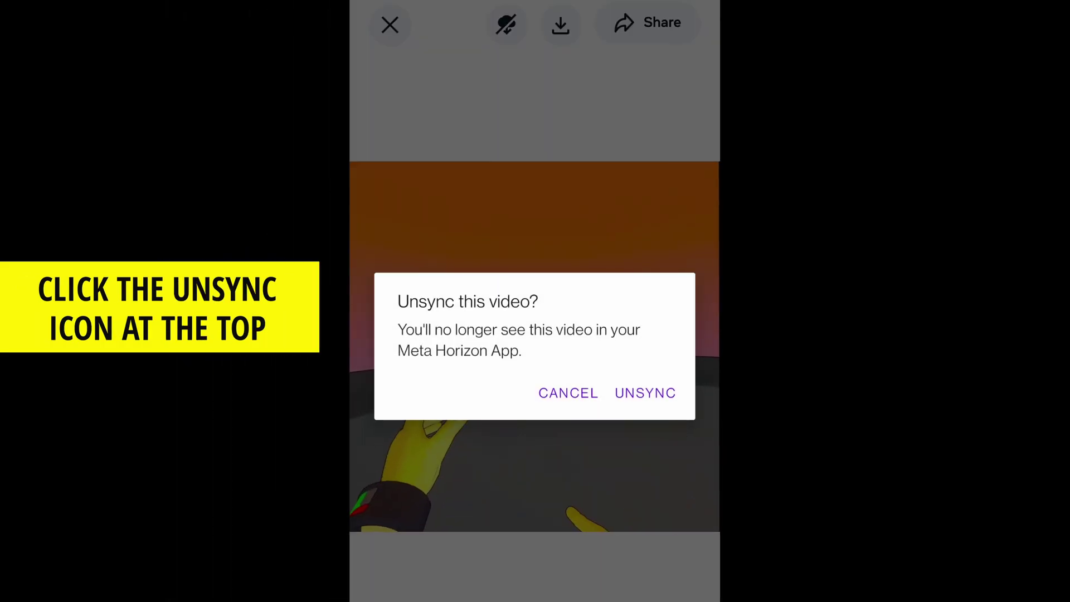
left_click(641, 390)
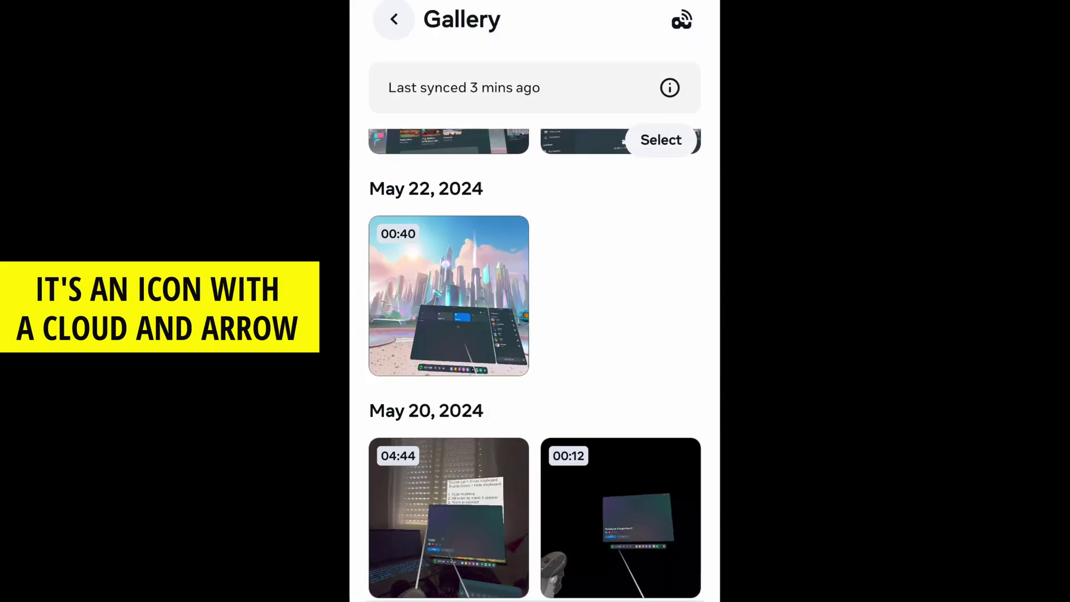
Unsync the 04:44 video dated May 20, 2024 from the gallery.
left_click(462, 373)
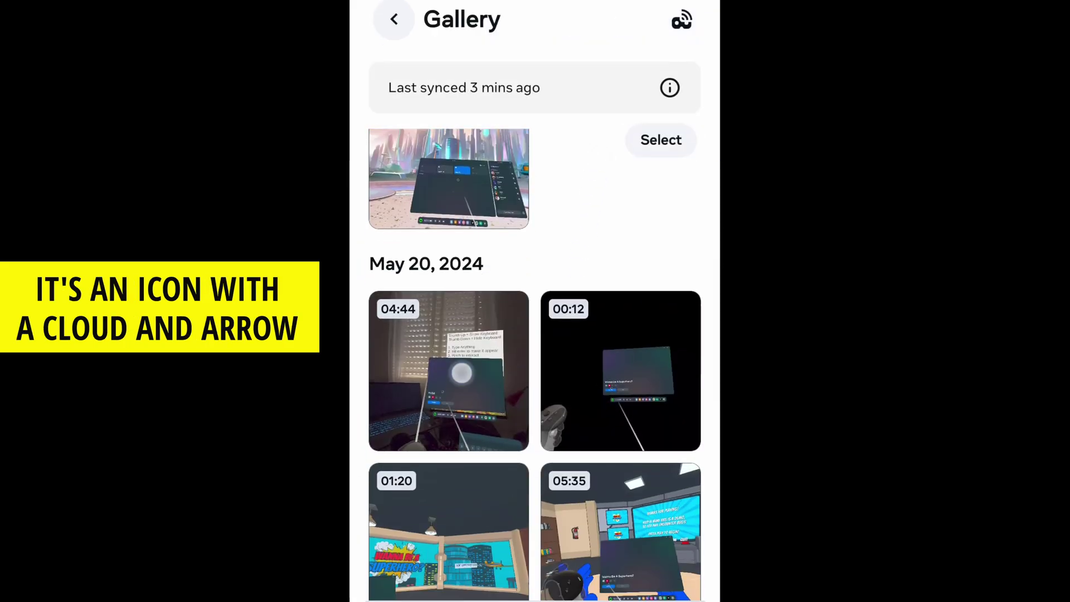
left_click(503, 23)
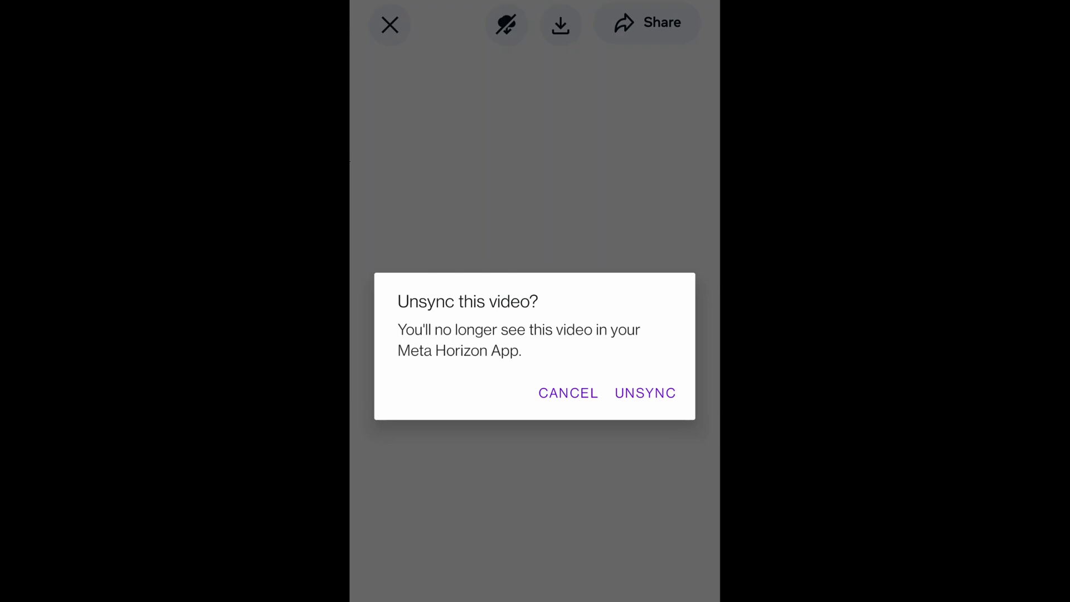
left_click(651, 399)
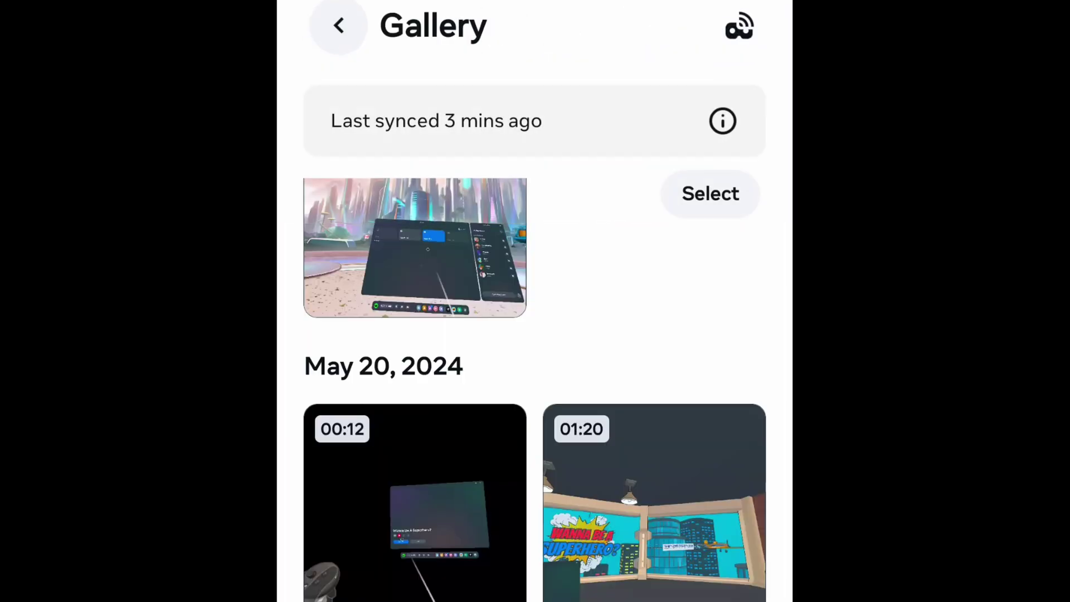
Close the open video and request the unsync of the 00:53 video further down the gallery.
scroll(570, 295, "down", 4)
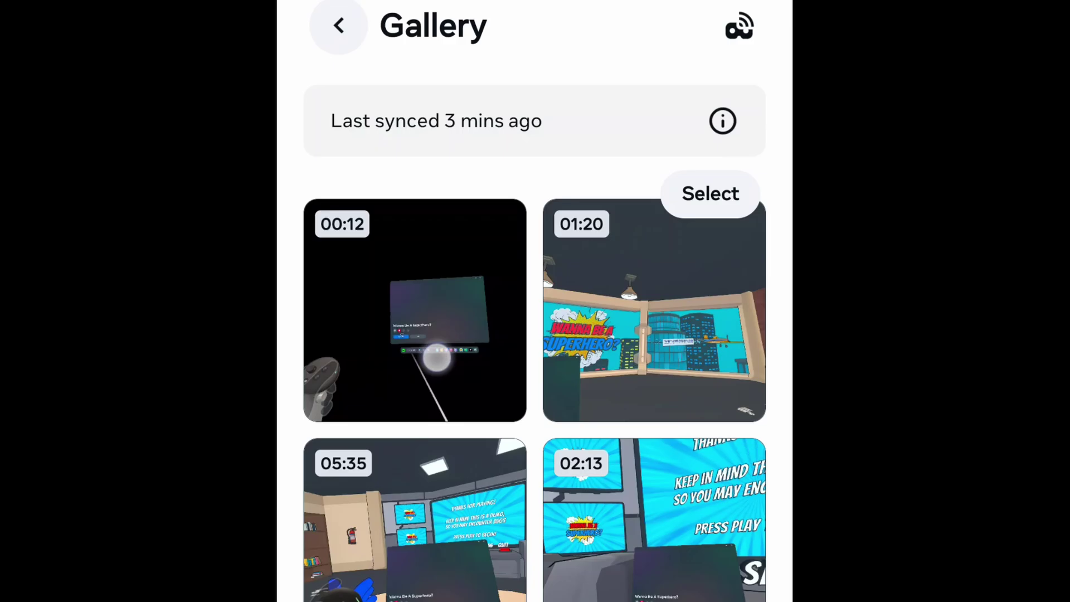
left_click(437, 358)
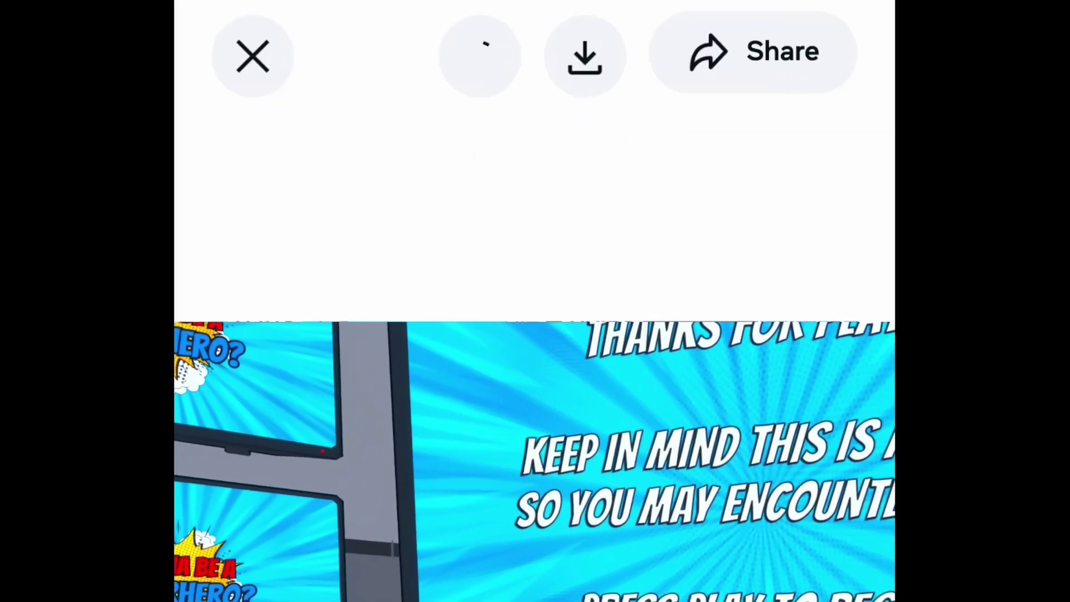
left_click(265, 45)
left_click(346, 485)
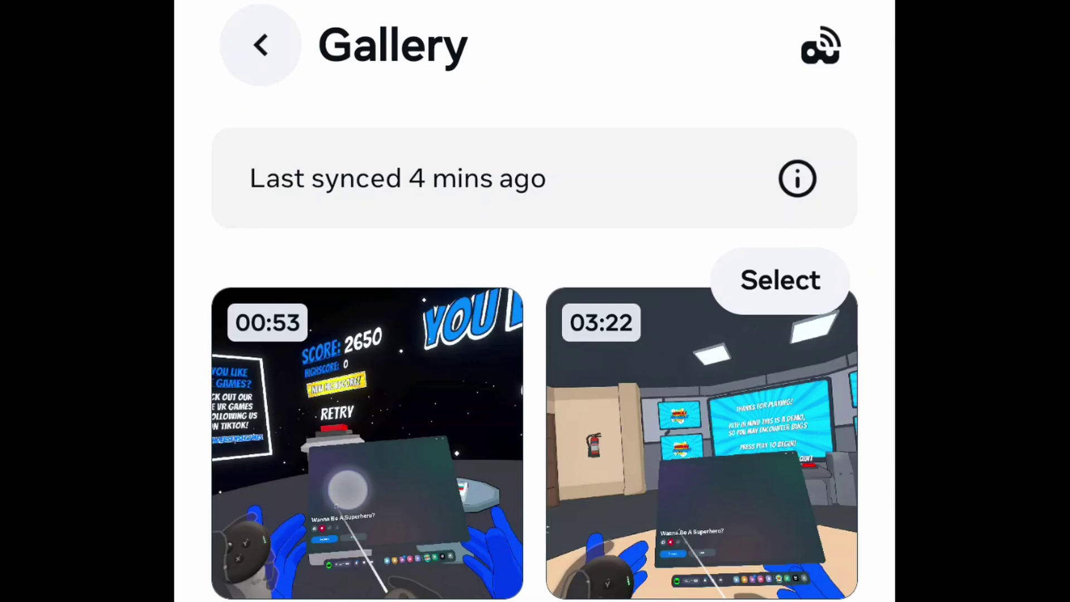
left_click(480, 56)
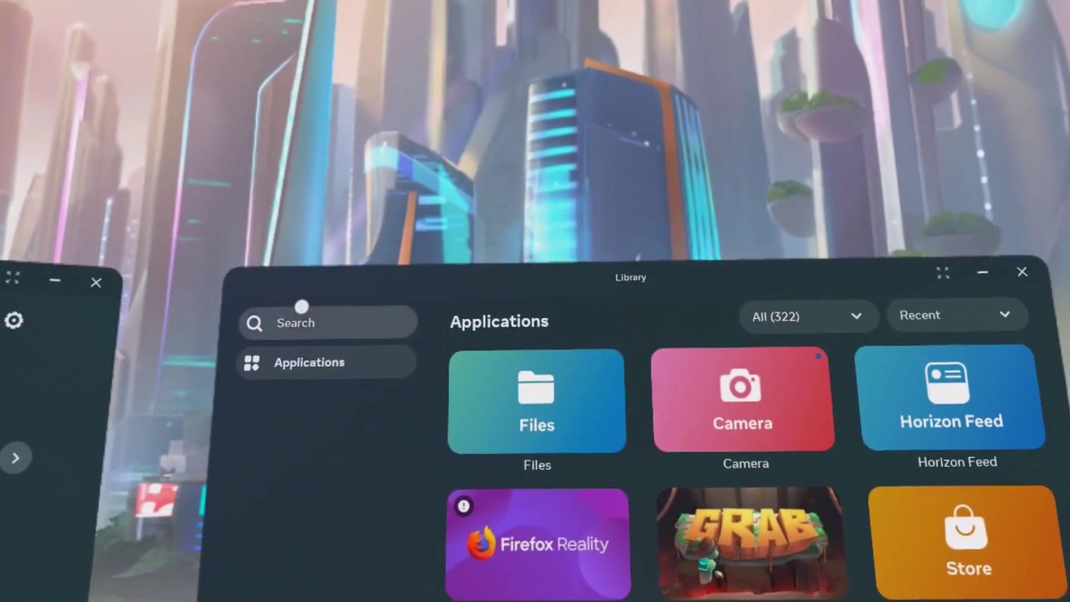
Switch to the Quest headset's Library and search its applications for "files".
left_click(301, 307)
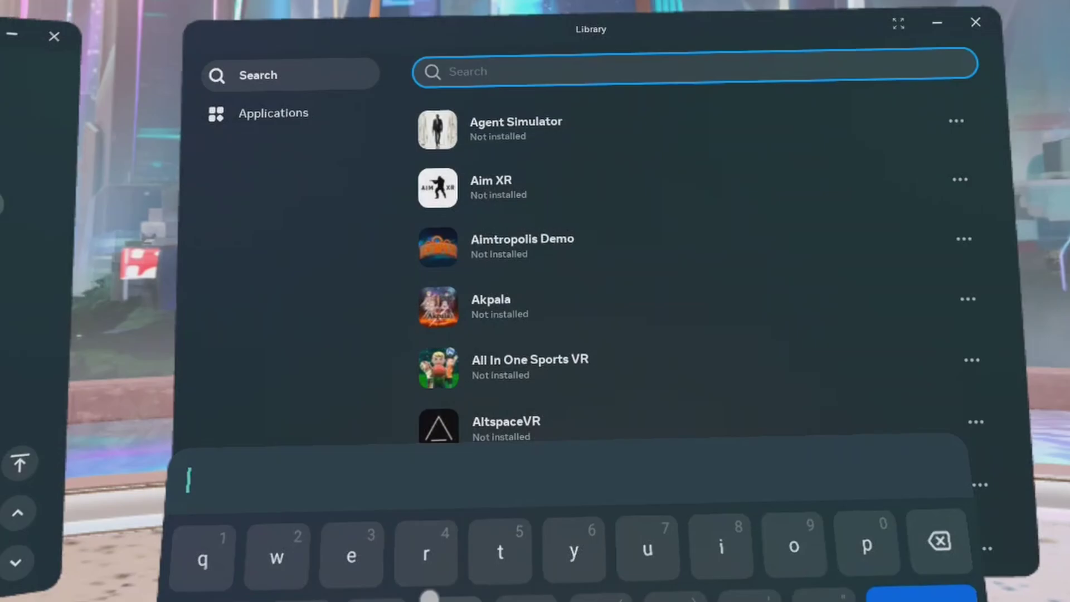
type("fil")
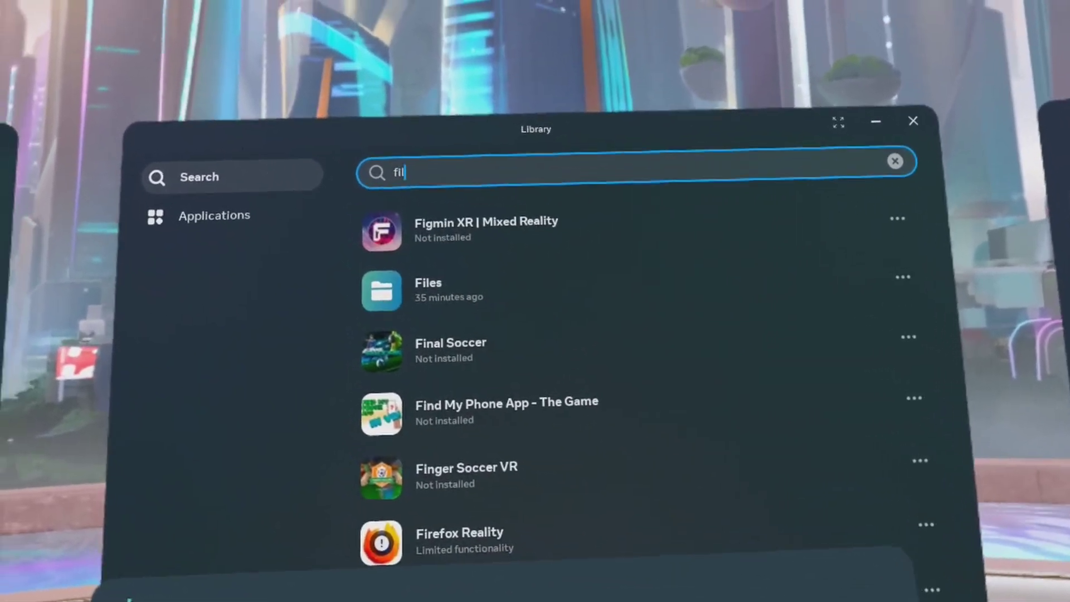
type("es")
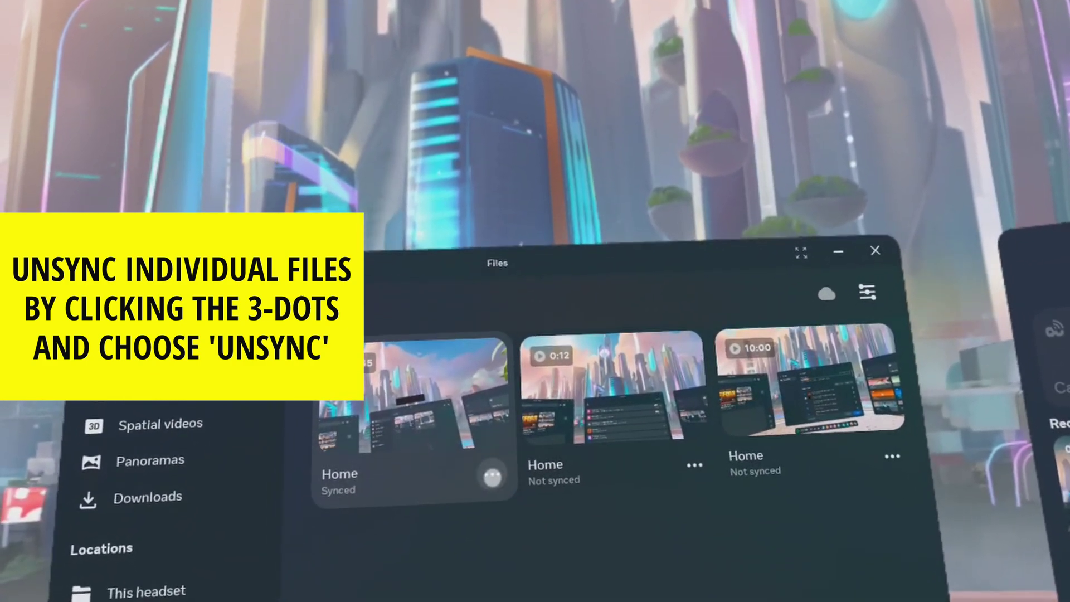
Unsync the 0:45 Home video in the Recents of the headset's Files app.
left_click(498, 482)
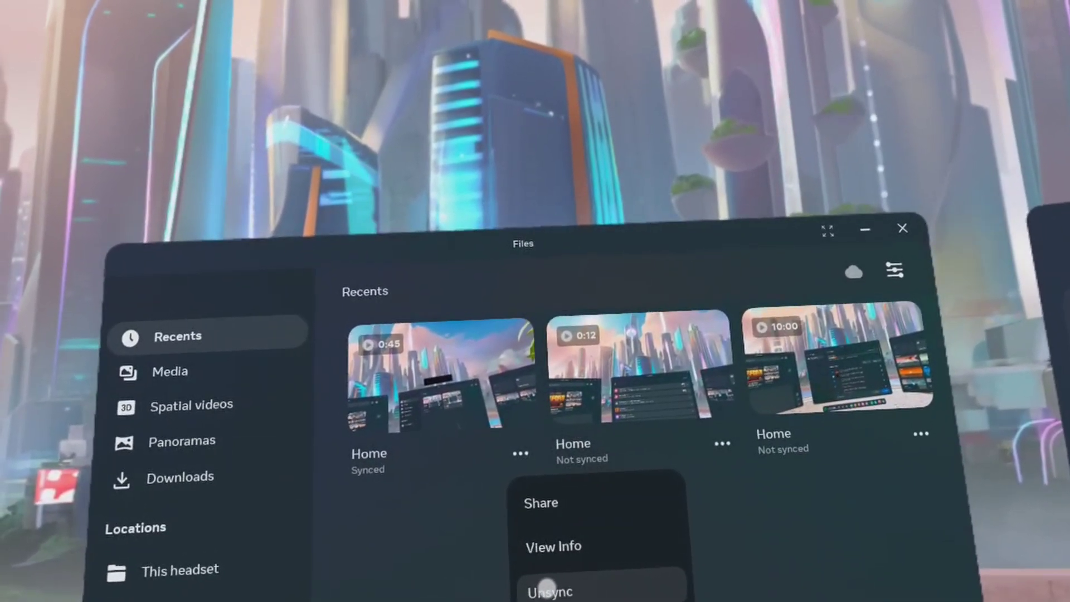
left_click(543, 583)
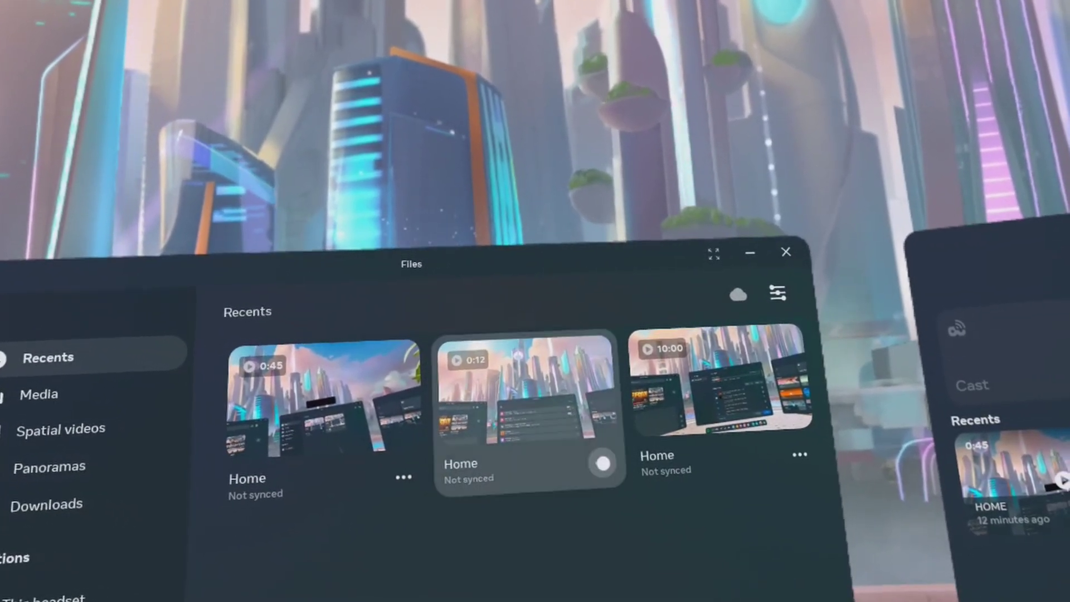
Check the options offered for the 0:12 and 0:45 Home videos in Recents.
left_click(603, 463)
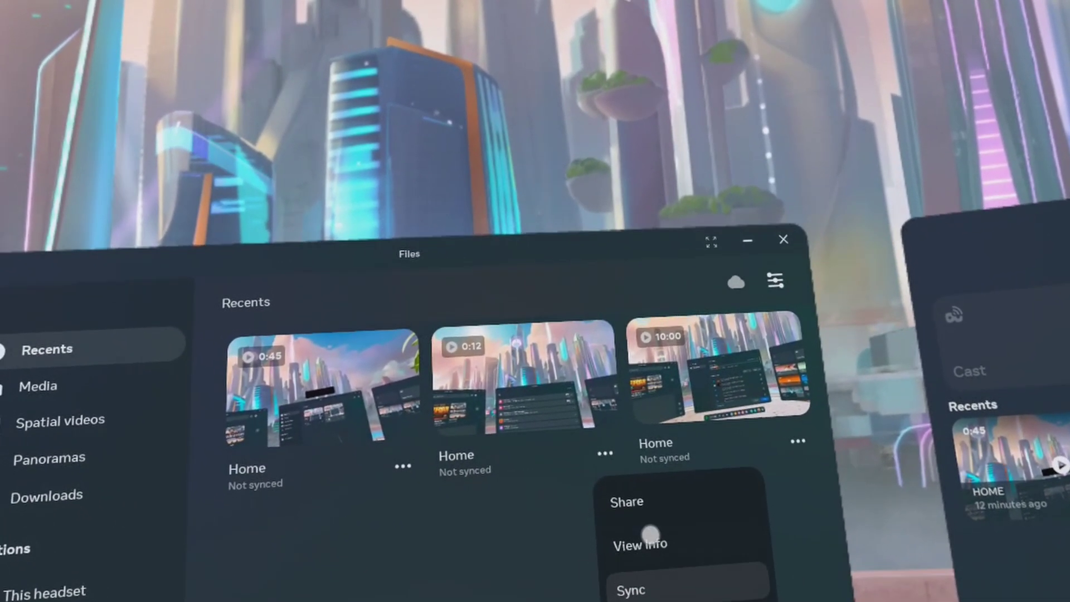
left_click(416, 468)
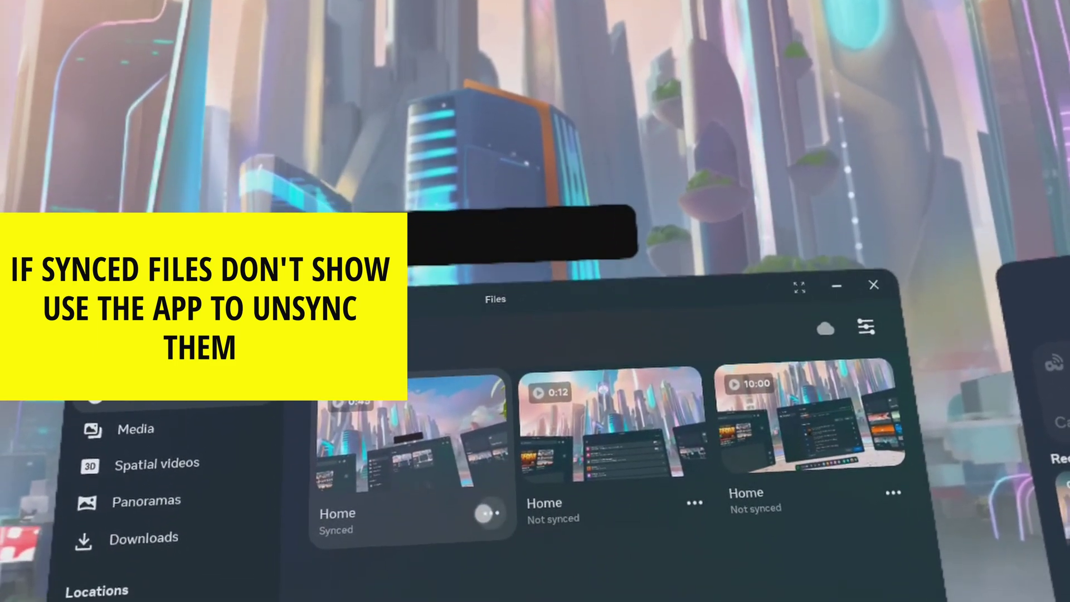
left_click(500, 498)
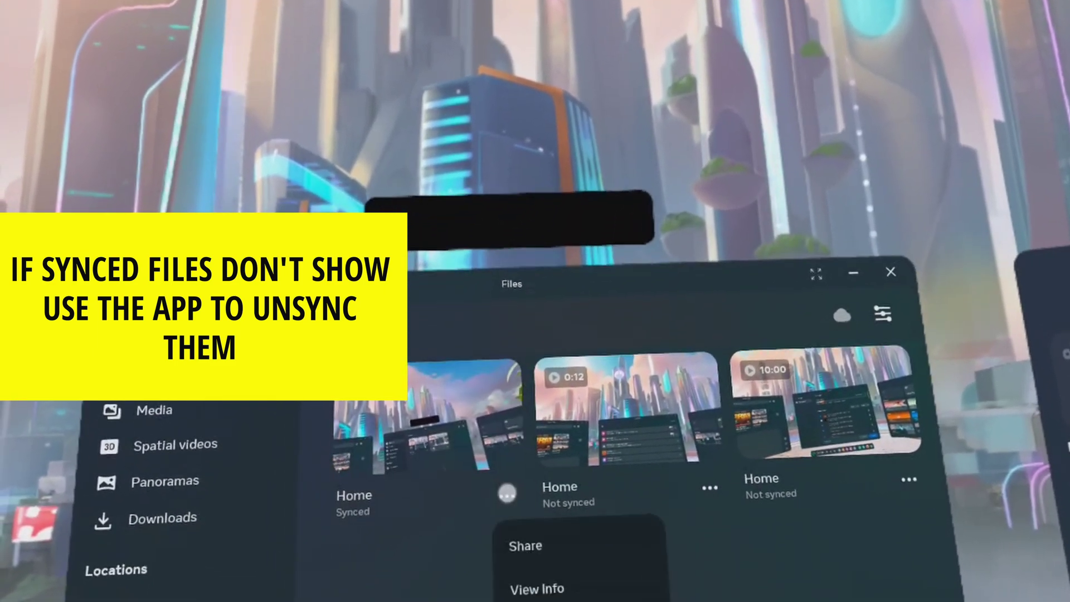
left_click(430, 570)
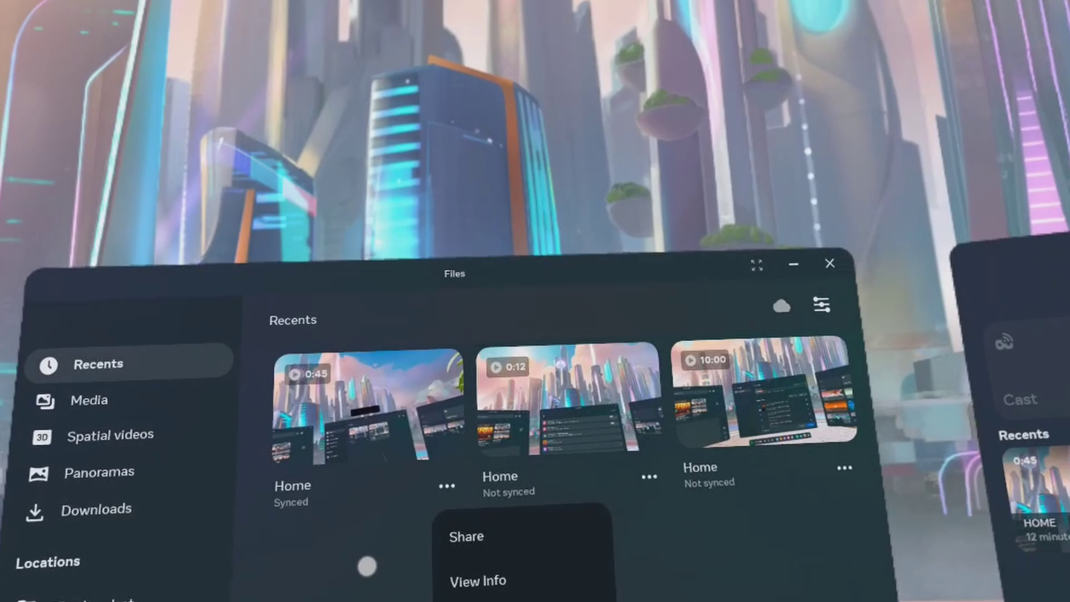
left_click(320, 583)
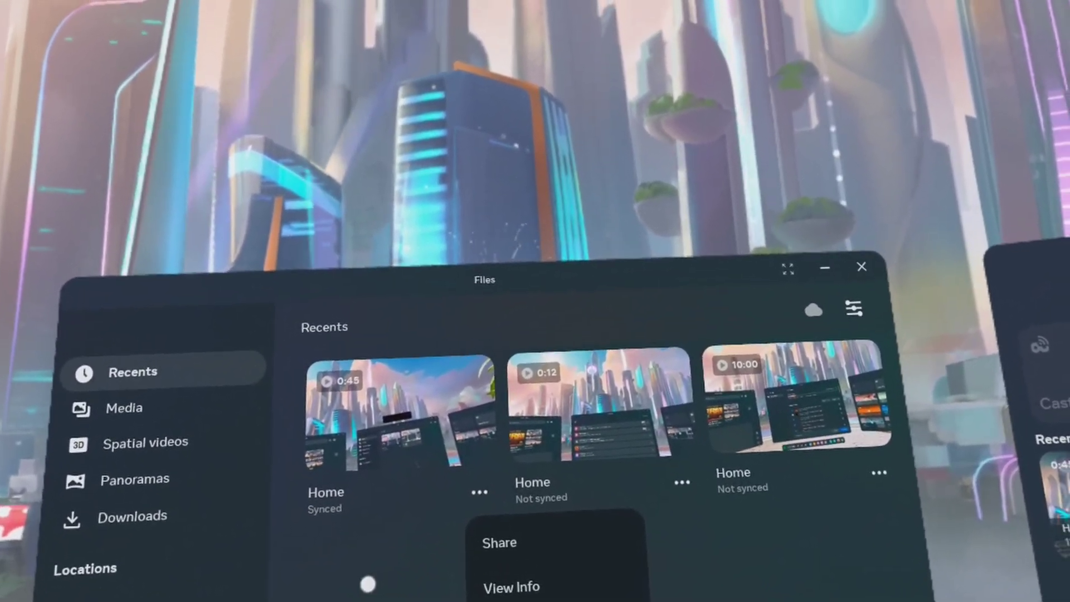
left_click(357, 584)
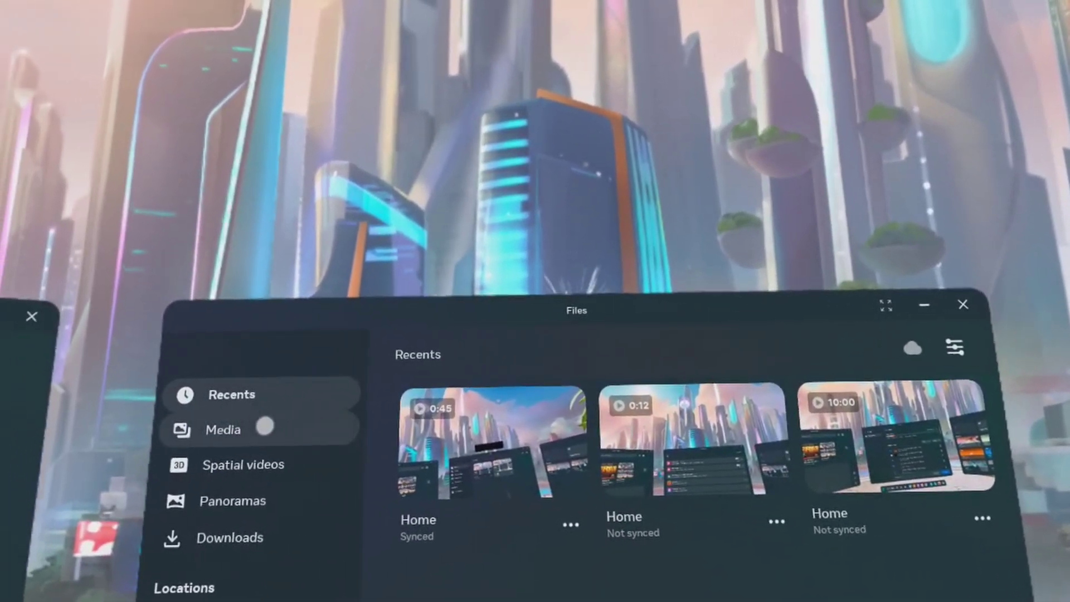
Show the Media section and examine the options offered for the 0:45 and 0:12 Home videos.
left_click(262, 430)
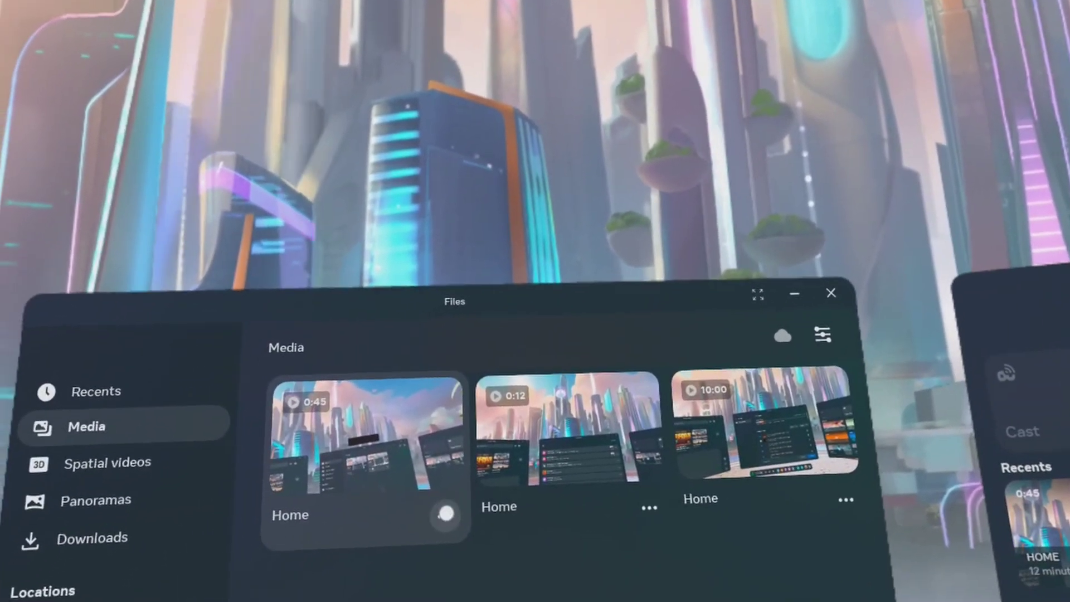
left_click(555, 519)
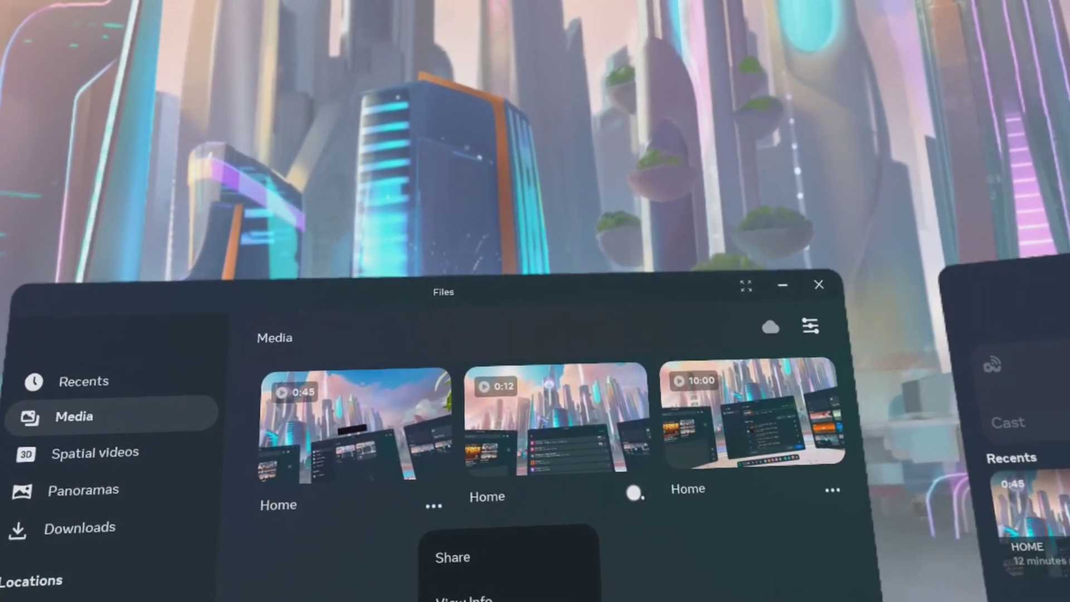
left_click(630, 496)
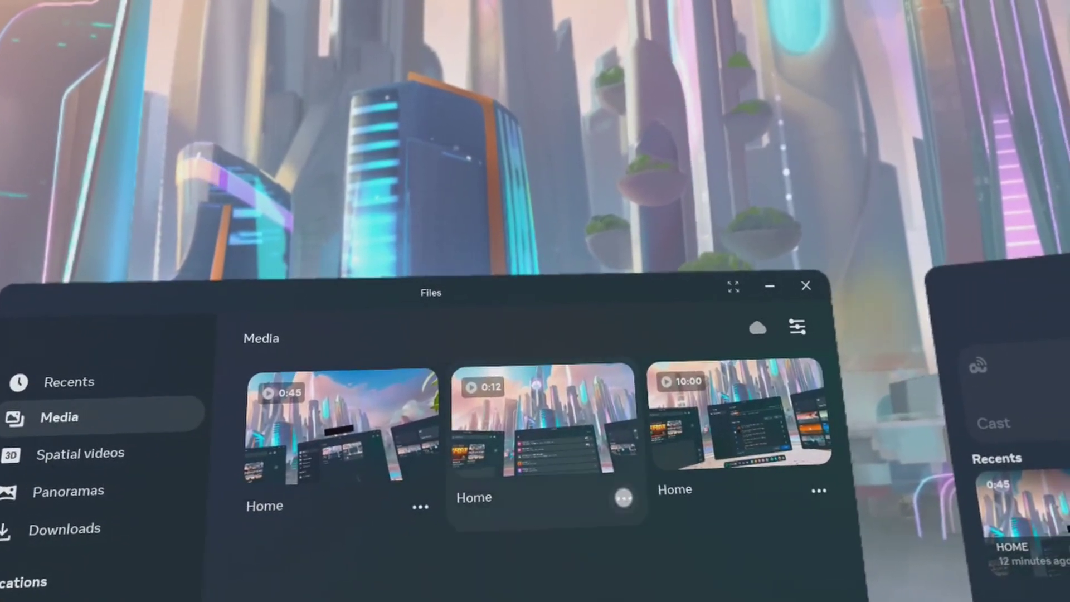
left_click(622, 496)
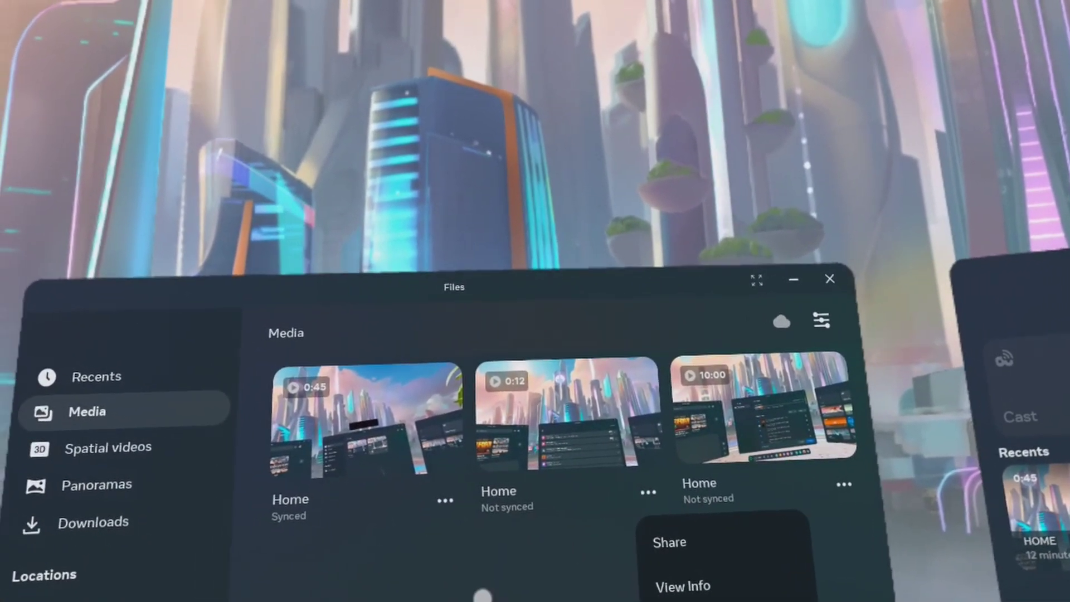
left_click(482, 596)
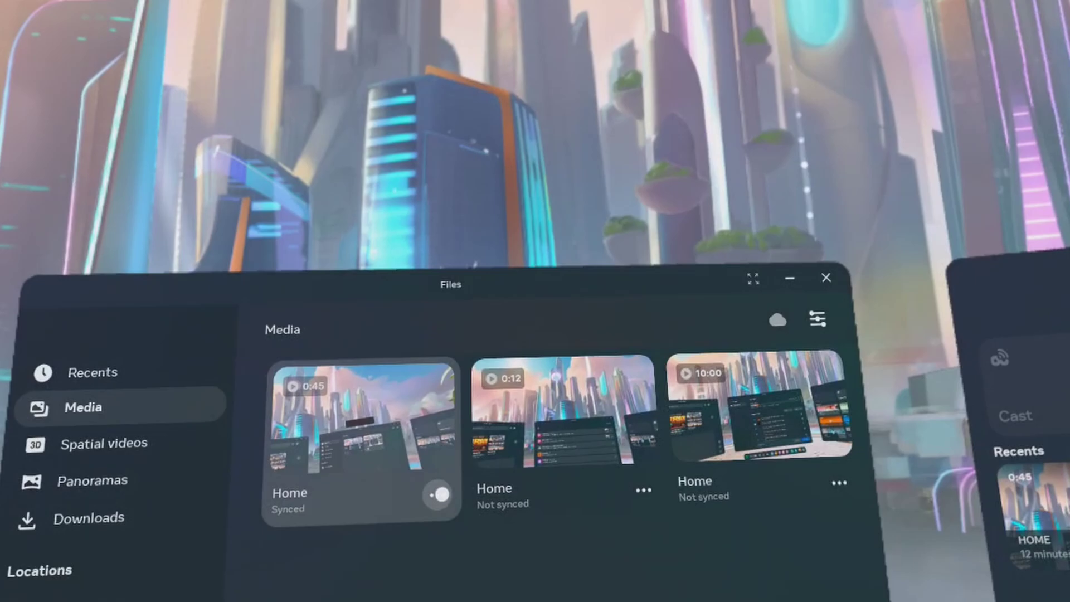
left_click(440, 494)
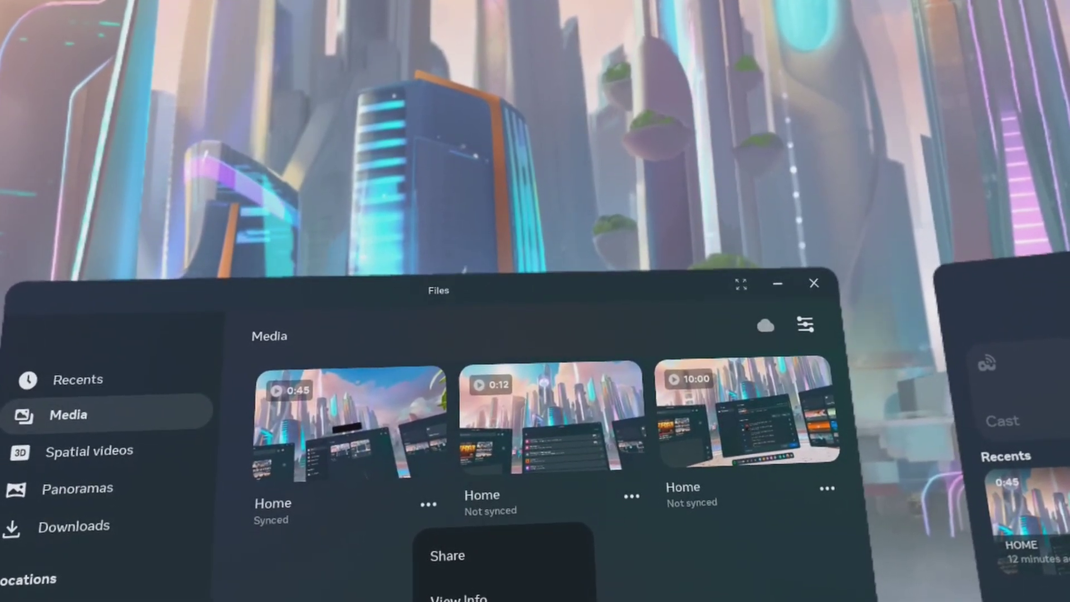
key("Escape")
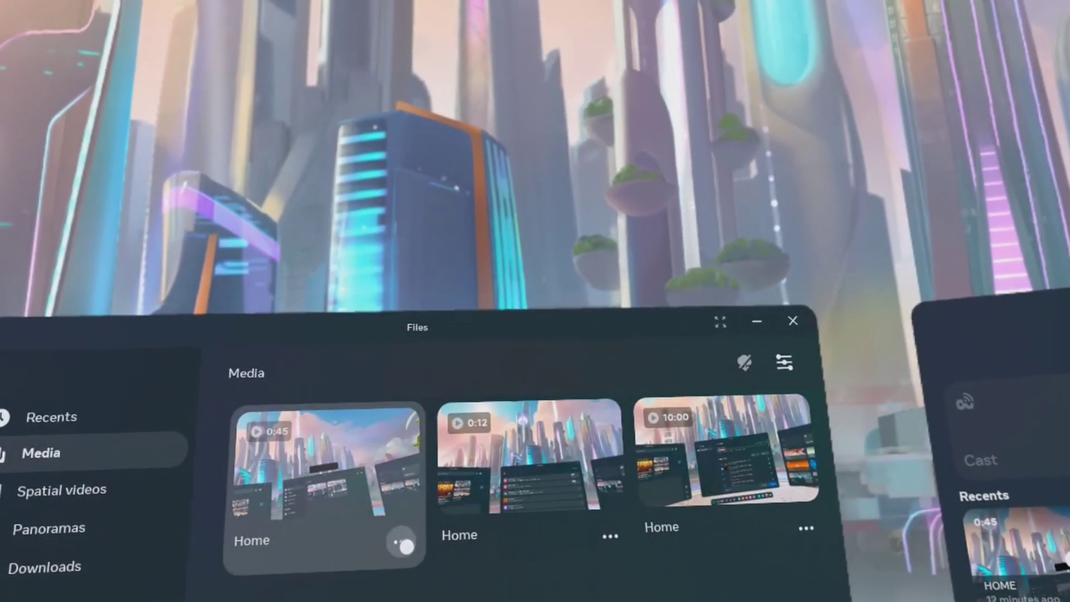
left_click(406, 545)
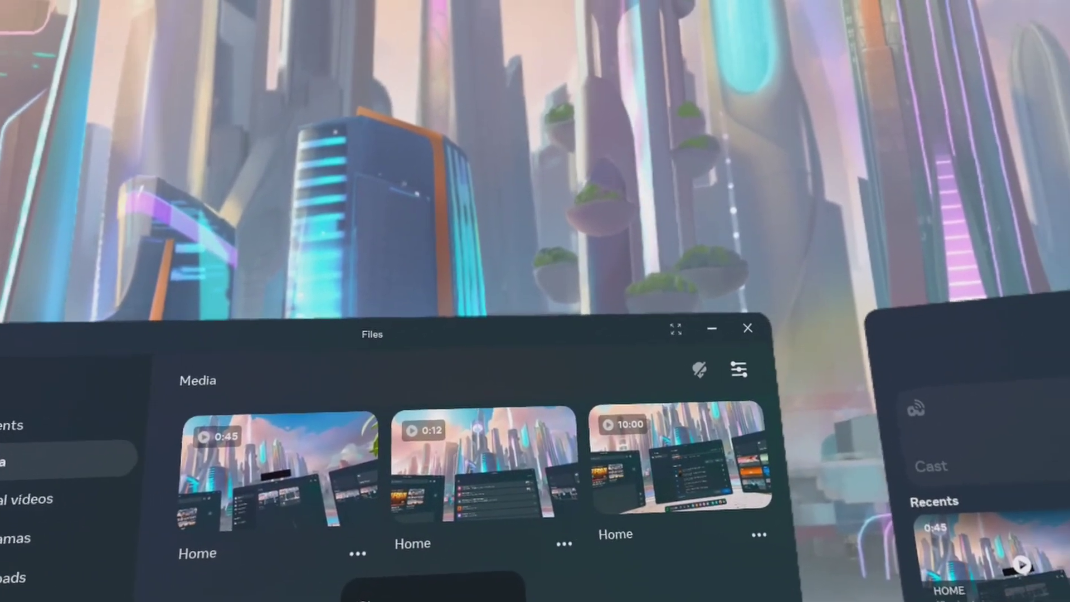
left_click(676, 437)
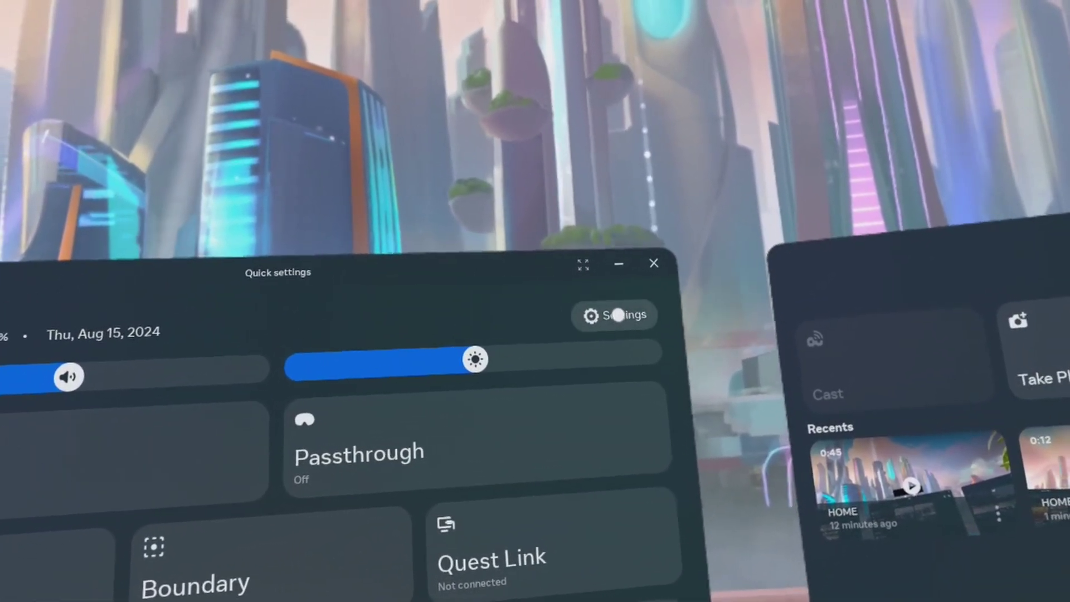
Open the headset's full settings and filter the managed storage of this headset to Videos, then return to the settings overview.
left_click(617, 315)
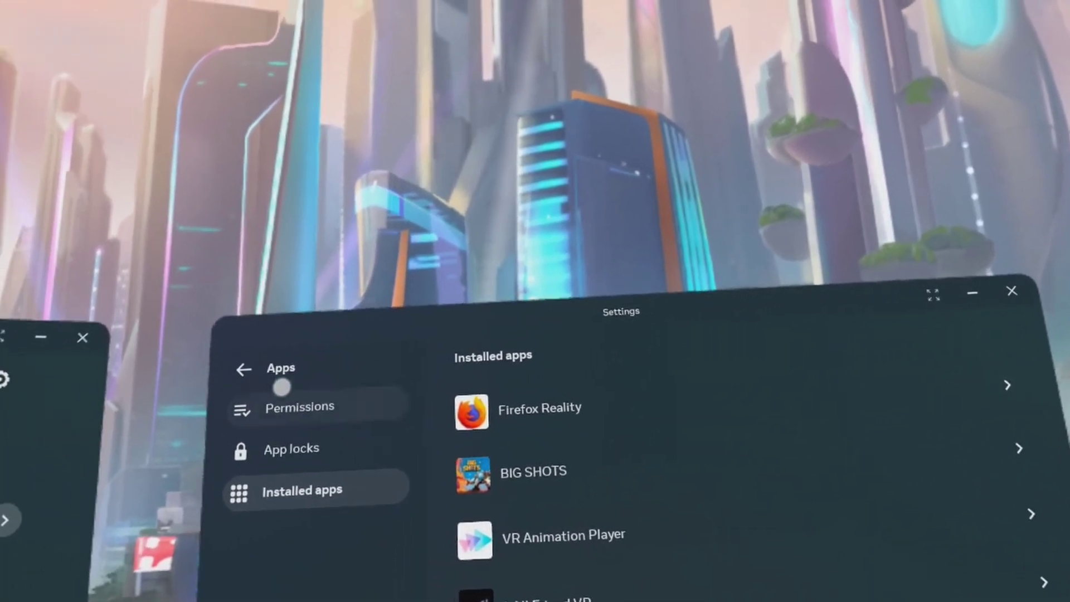
left_click(246, 368)
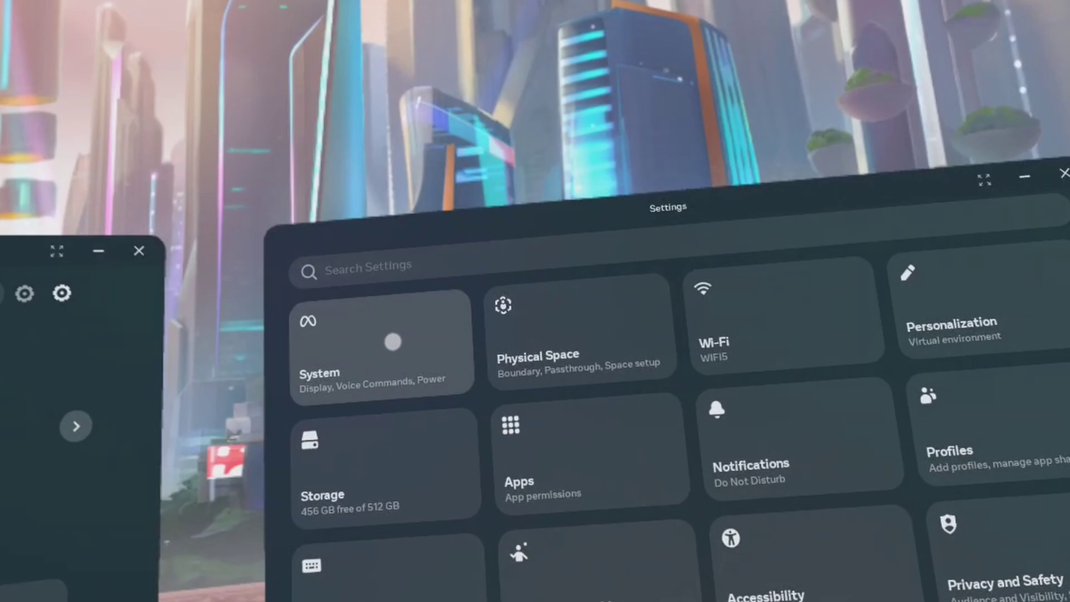
left_click(374, 455)
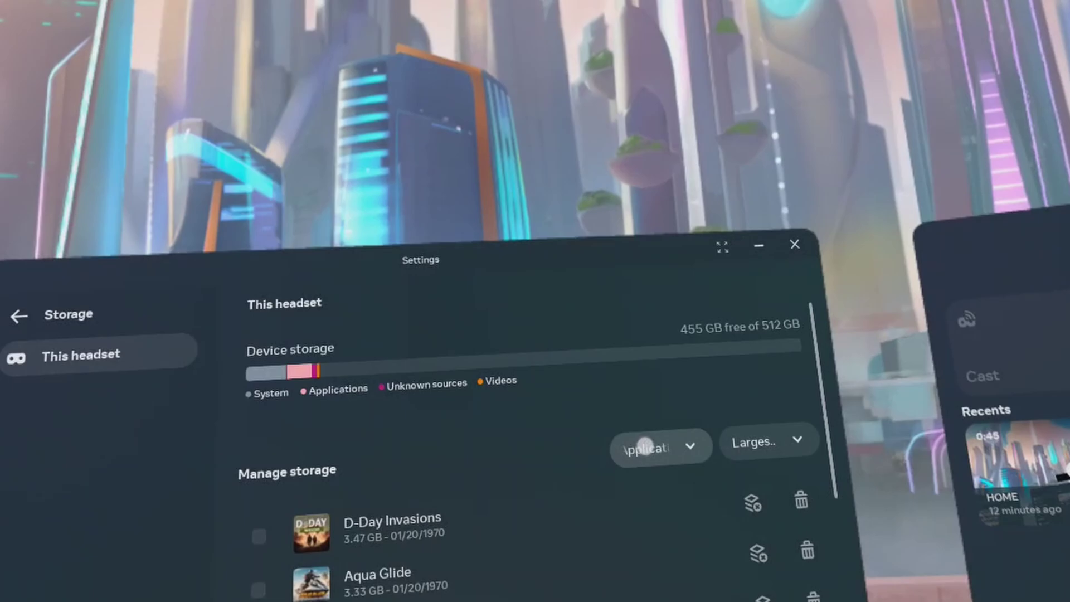
left_click(722, 454)
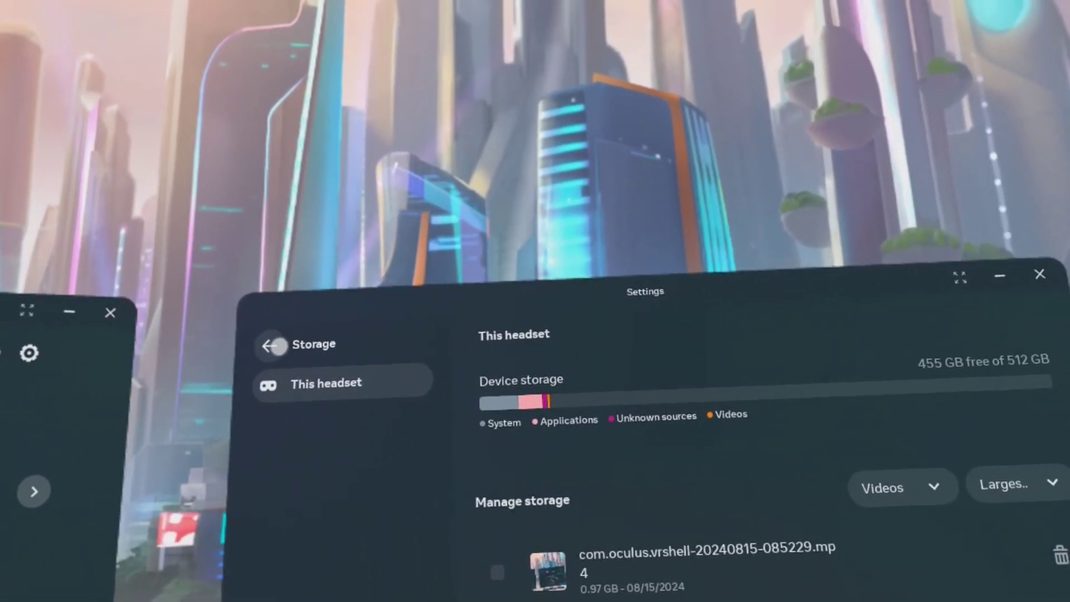
left_click(273, 346)
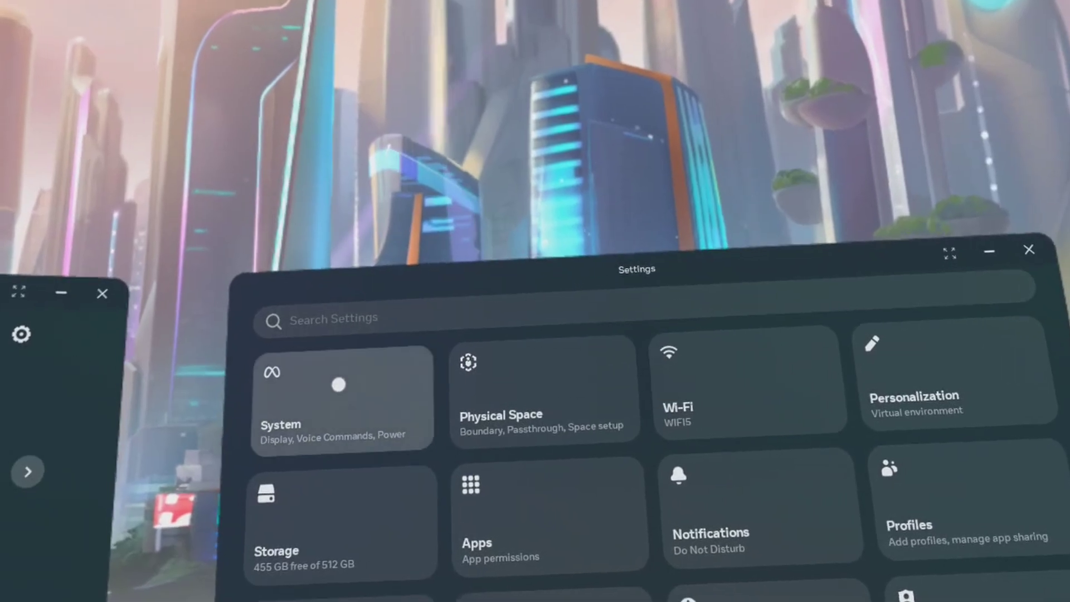
left_click(339, 390)
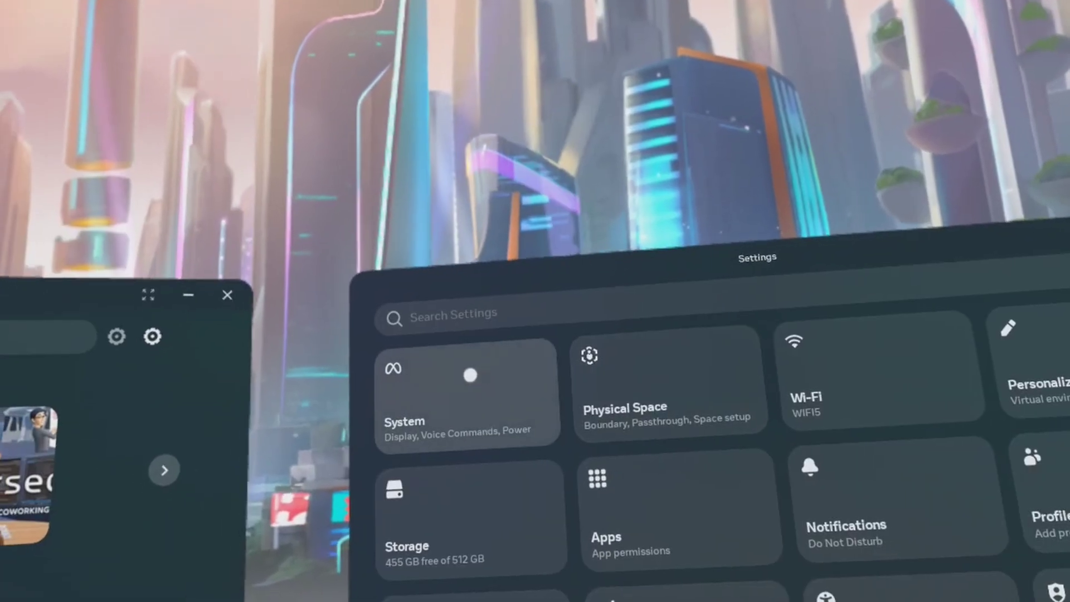
left_click(471, 374)
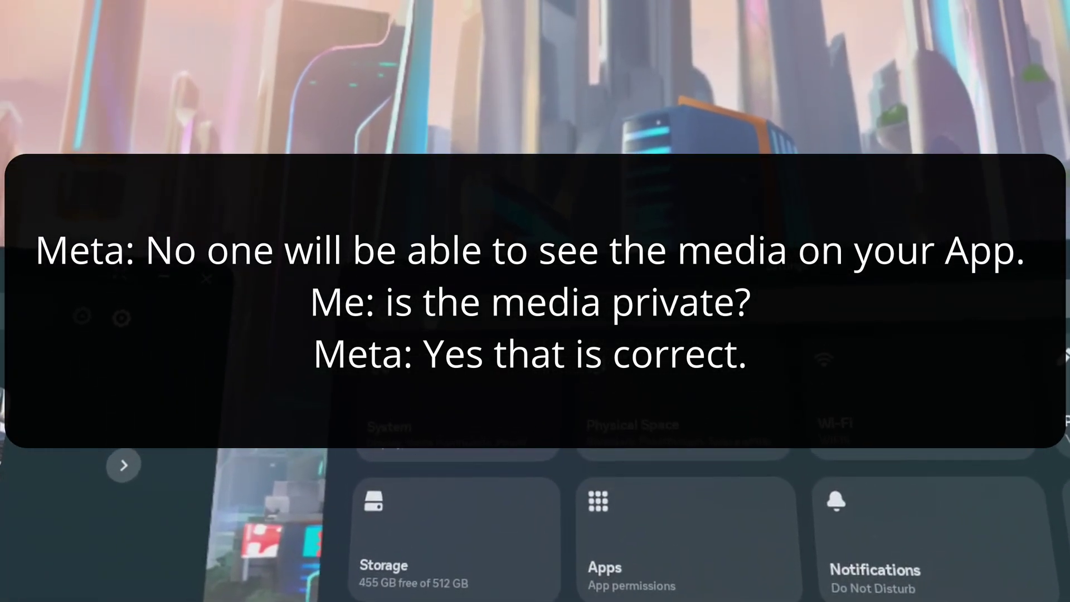
Search the headset settings for "sync" and return to the settings overview.
left_click(434, 319)
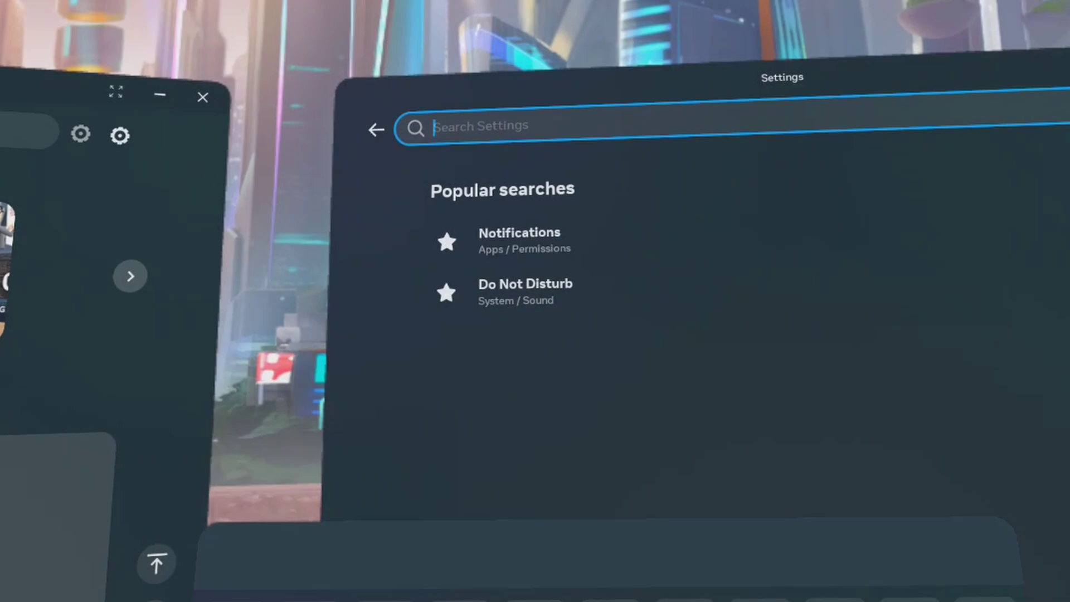
type("sy")
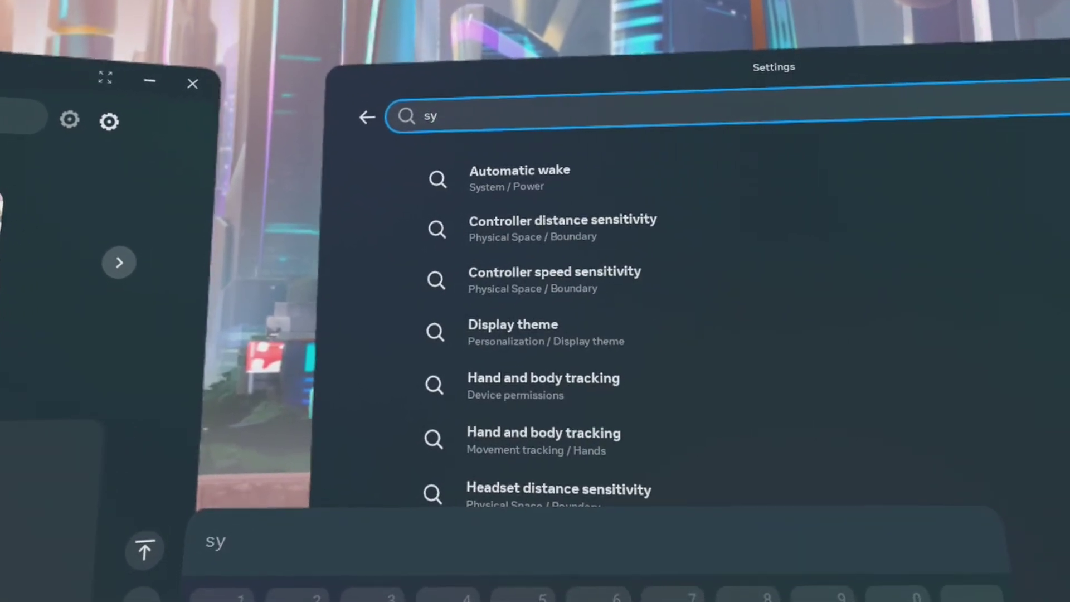
type("nc")
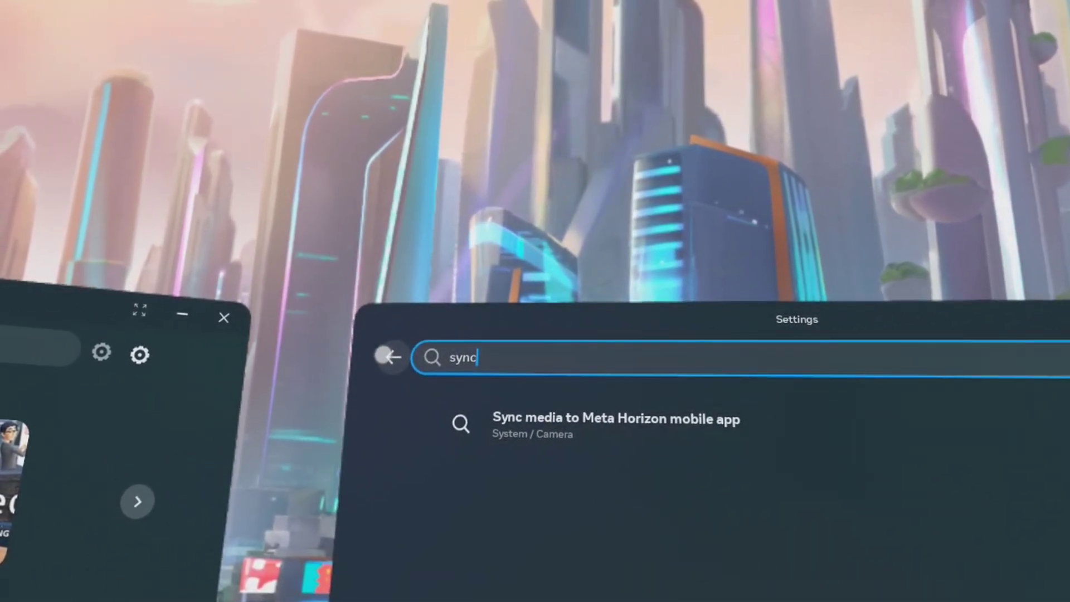
left_click(398, 352)
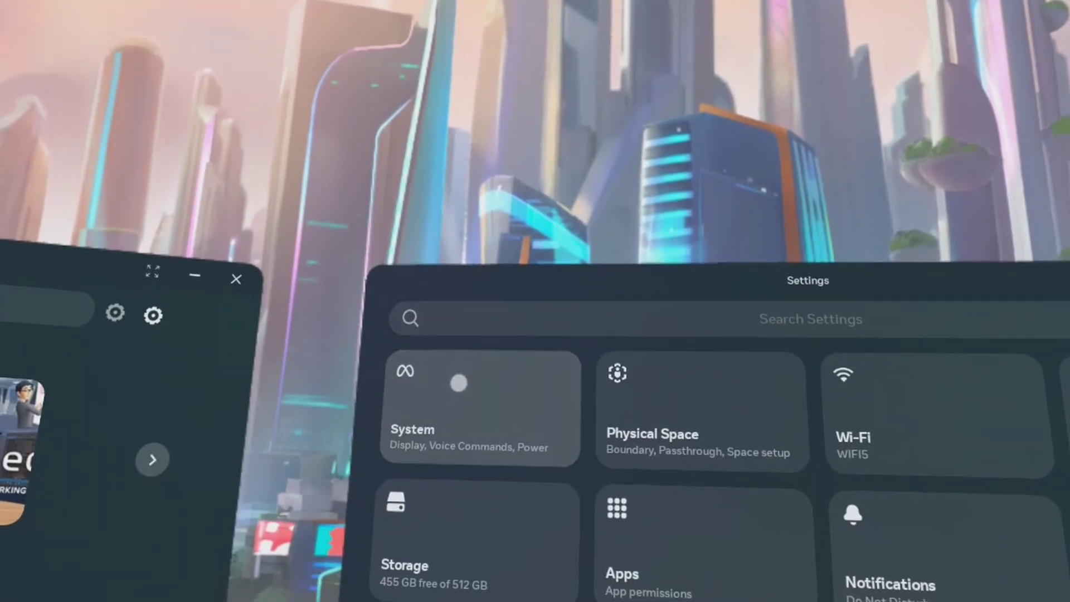
Open the Camera section of the System settings to reach the option for syncing media to the Meta Horizon mobile app.
left_click(457, 379)
scroll(502, 351, "up", 1)
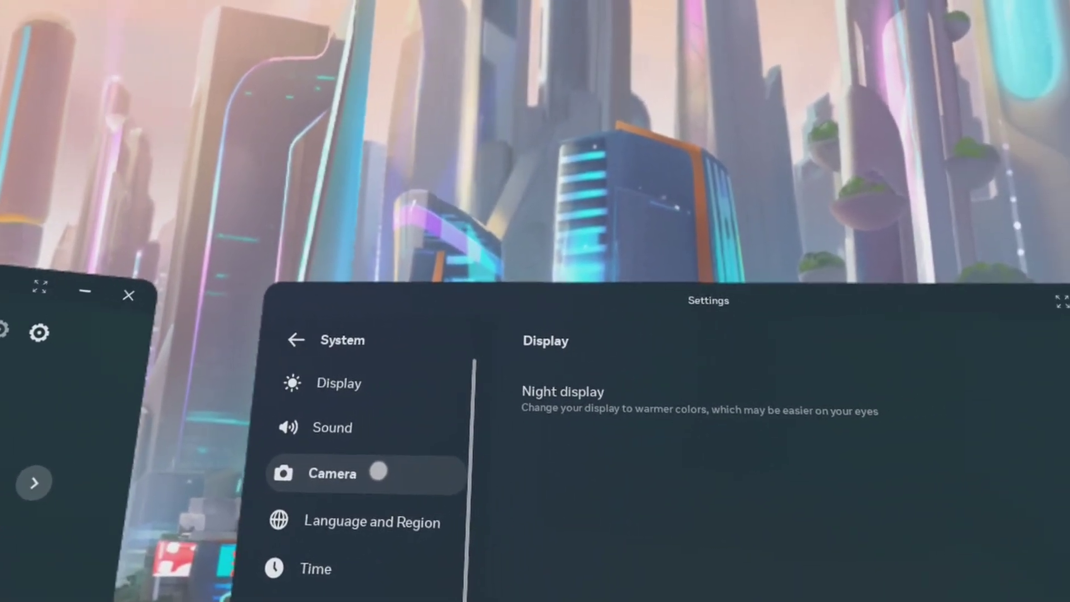
left_click(497, 459)
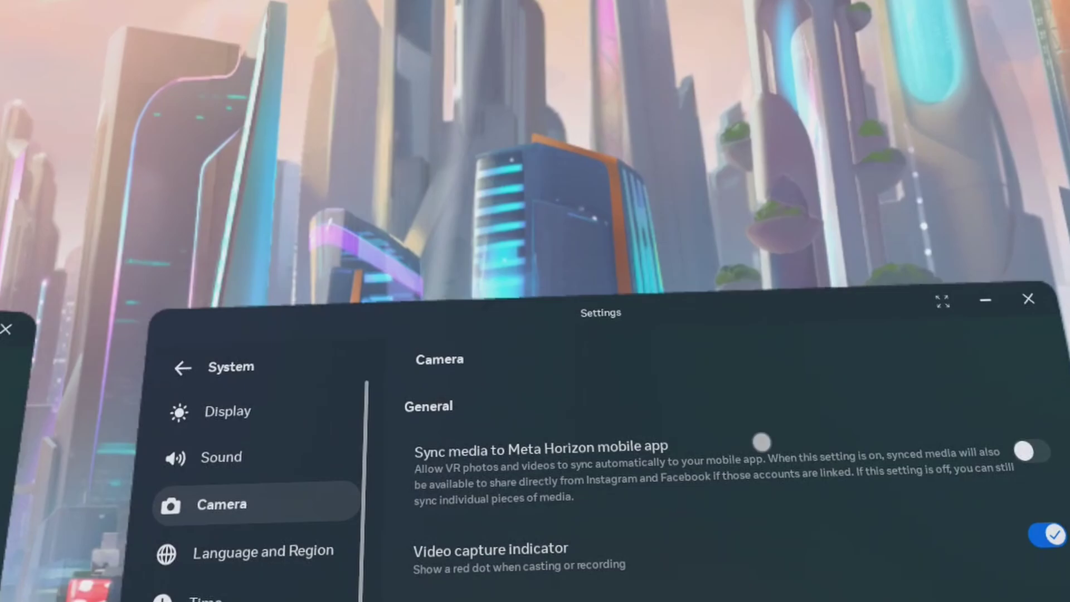